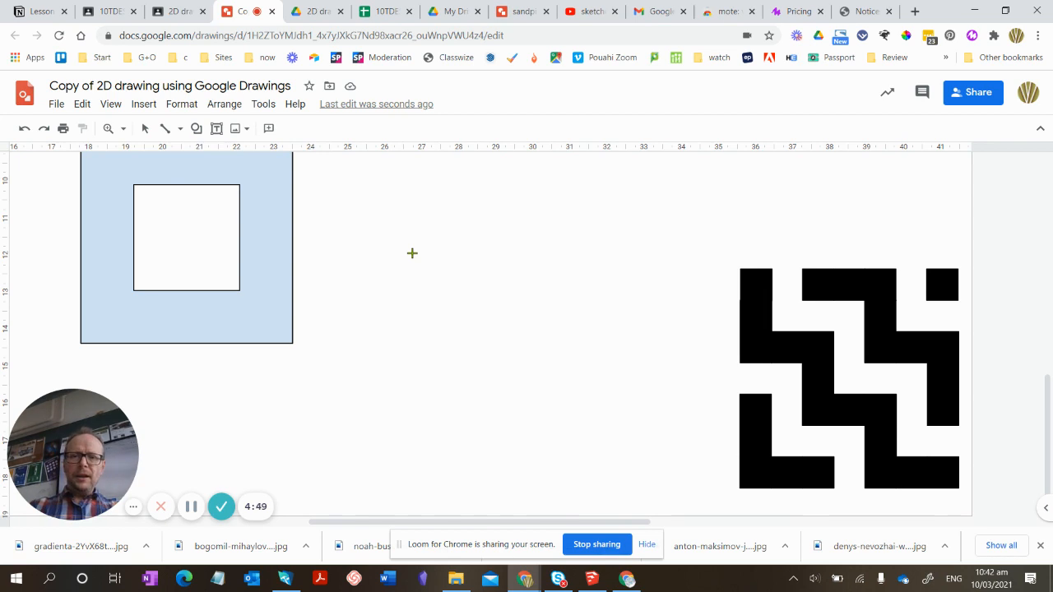
- Draw a square about 1 cm wide and duplicate it into a flush four-square L, three squares down and one beside the lowest
left_click_drag(412, 255, 447, 289)
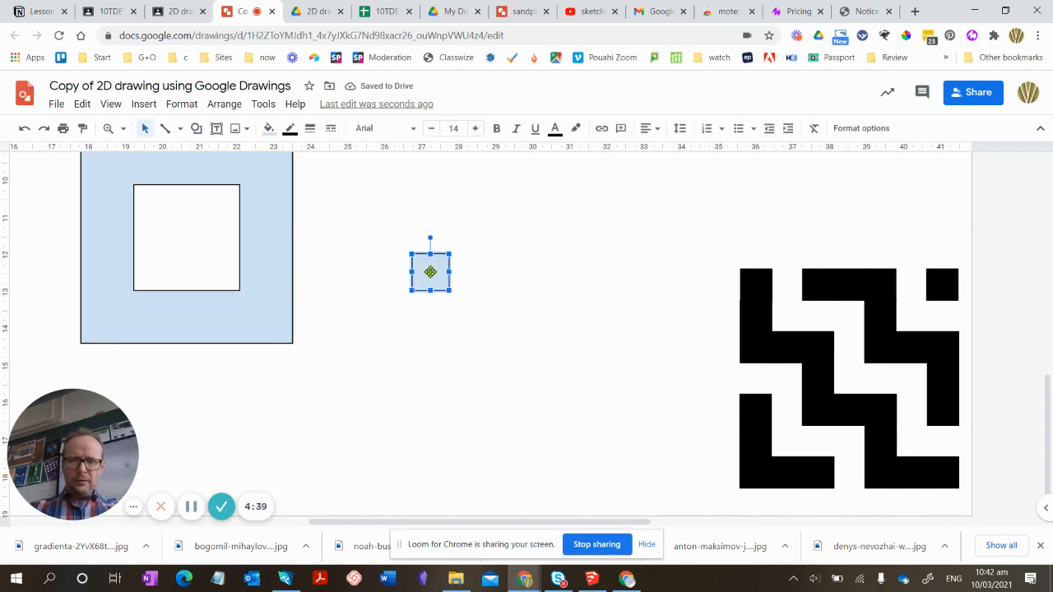
left_click_drag(430, 271, 466, 343)
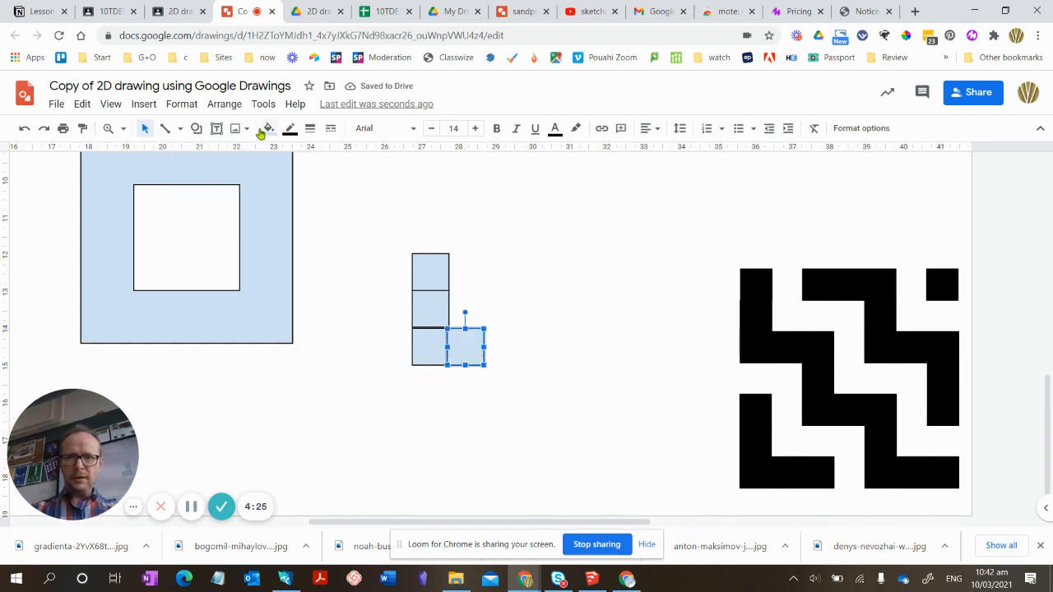
left_click(106, 131)
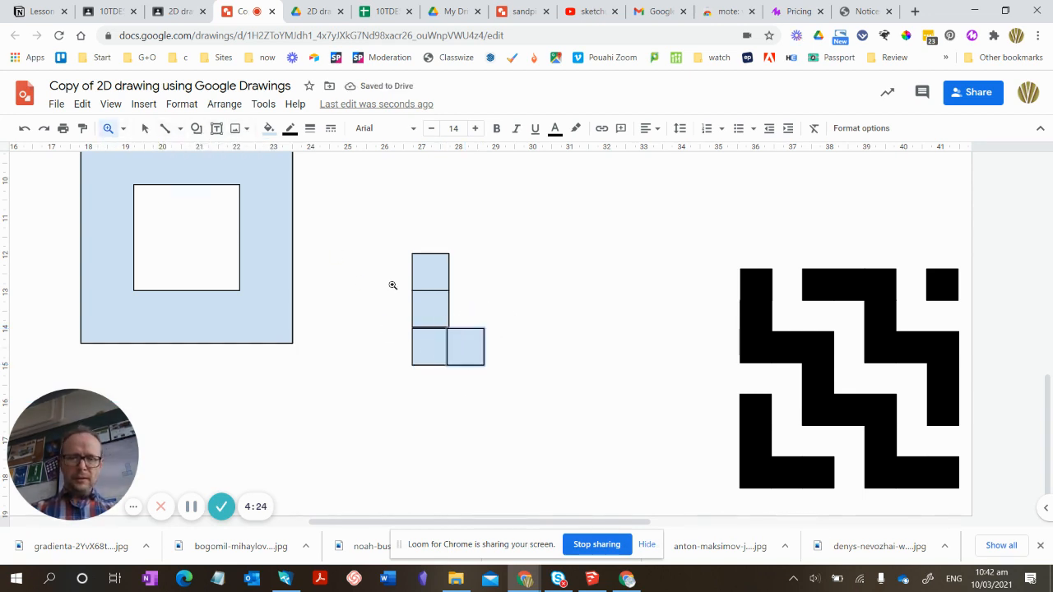
left_click(464, 349)
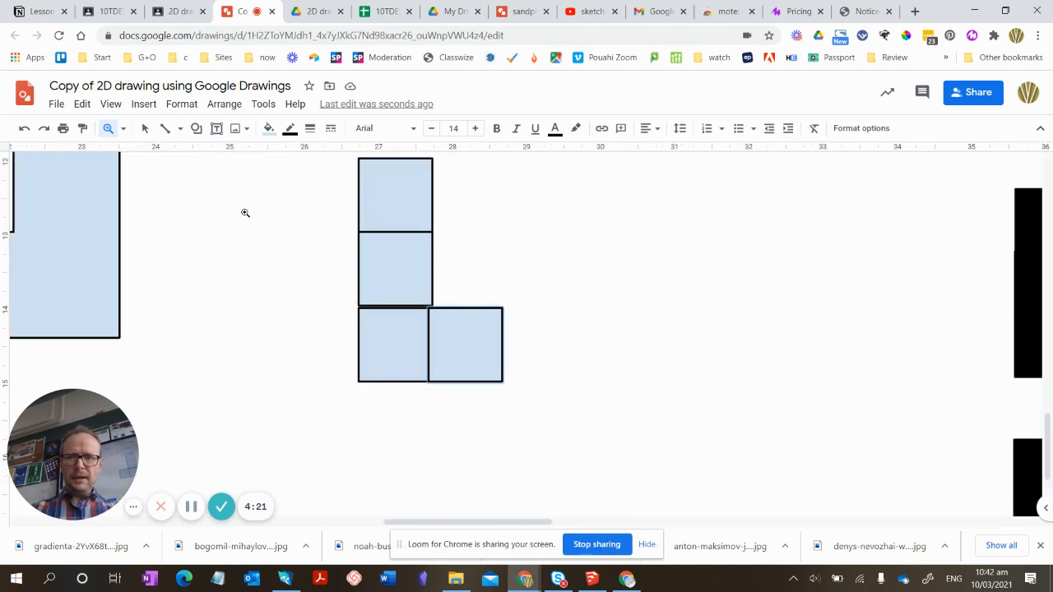
left_click(145, 129)
left_click(435, 376)
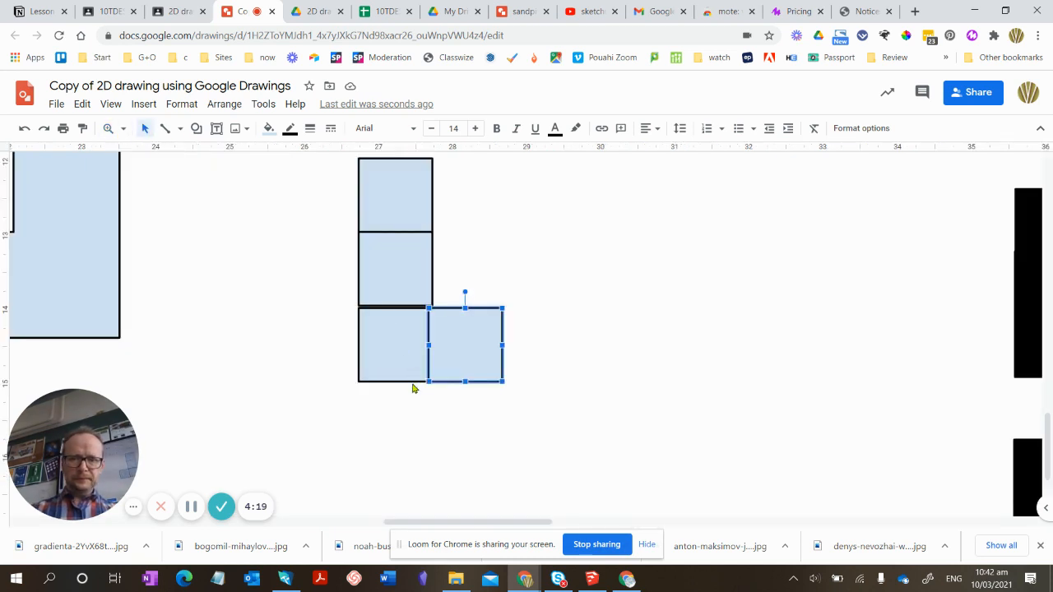
left_click(395, 359)
left_click_drag(395, 357, 528, 349)
left_click(451, 352)
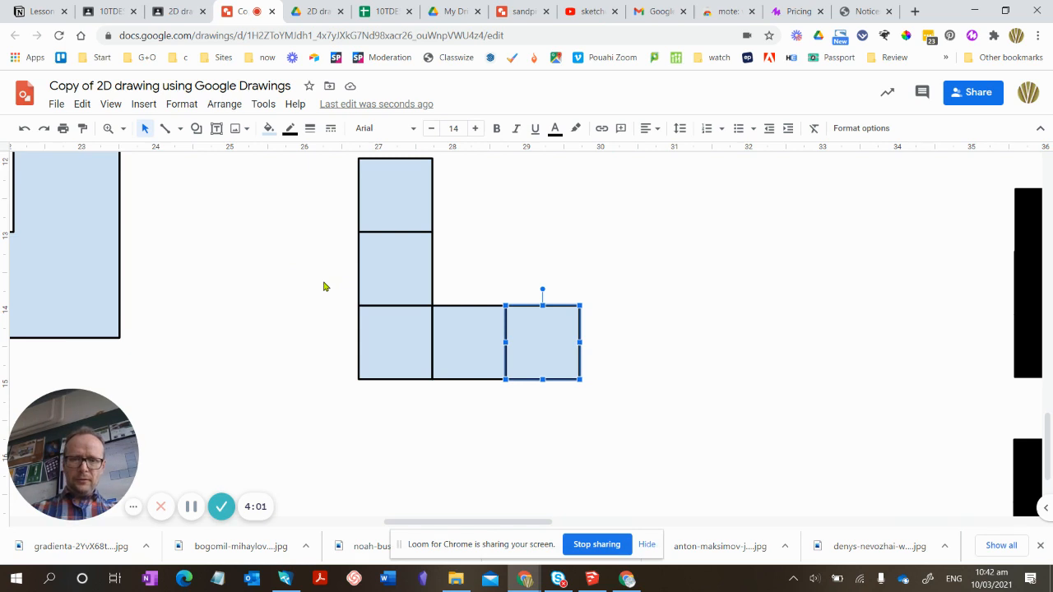
key("ctrl+z")
- Duplicate the four-square L twice diagonally downwards to the right to form a staircase, and add one more square at its lower end
left_click_drag(325, 194, 461, 352)
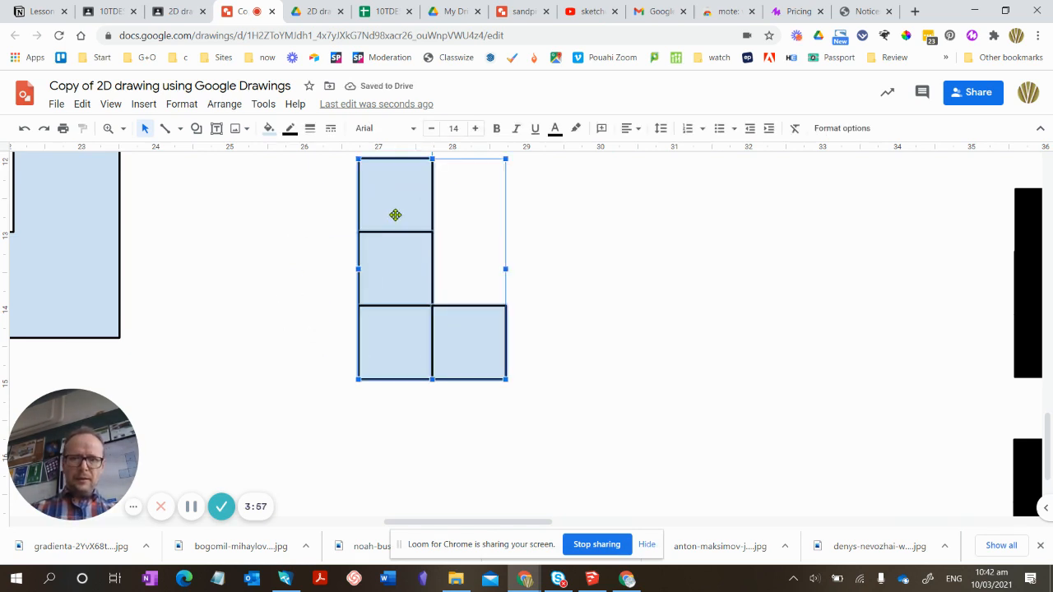
left_click_drag(376, 183, 522, 330)
scroll(525, 312, "down", 1)
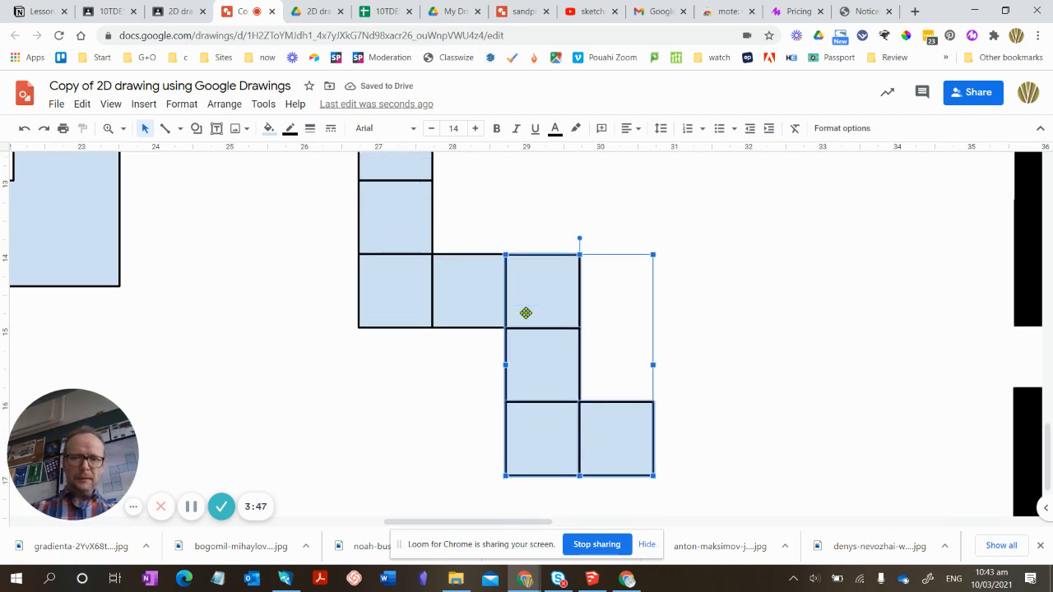
left_click_drag(526, 312, 674, 461)
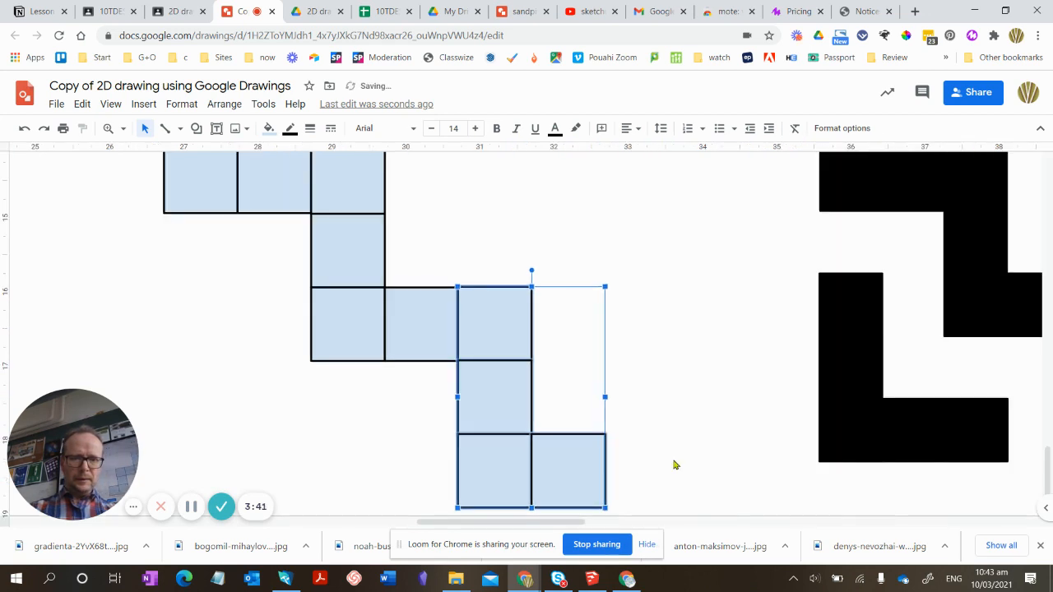
left_click(674, 466)
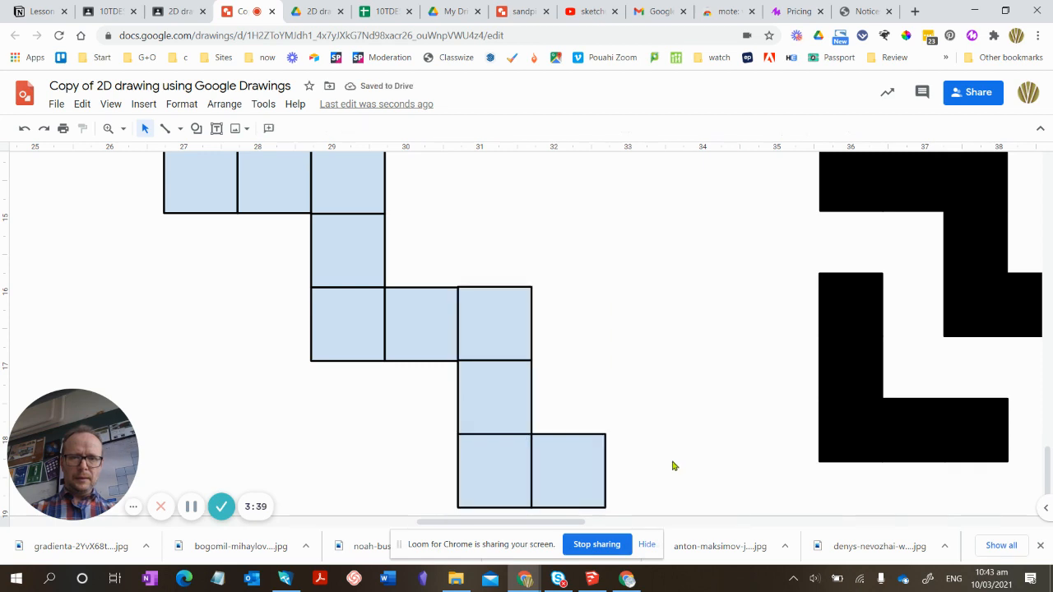
left_click(581, 487)
left_click_drag(580, 487, 652, 486)
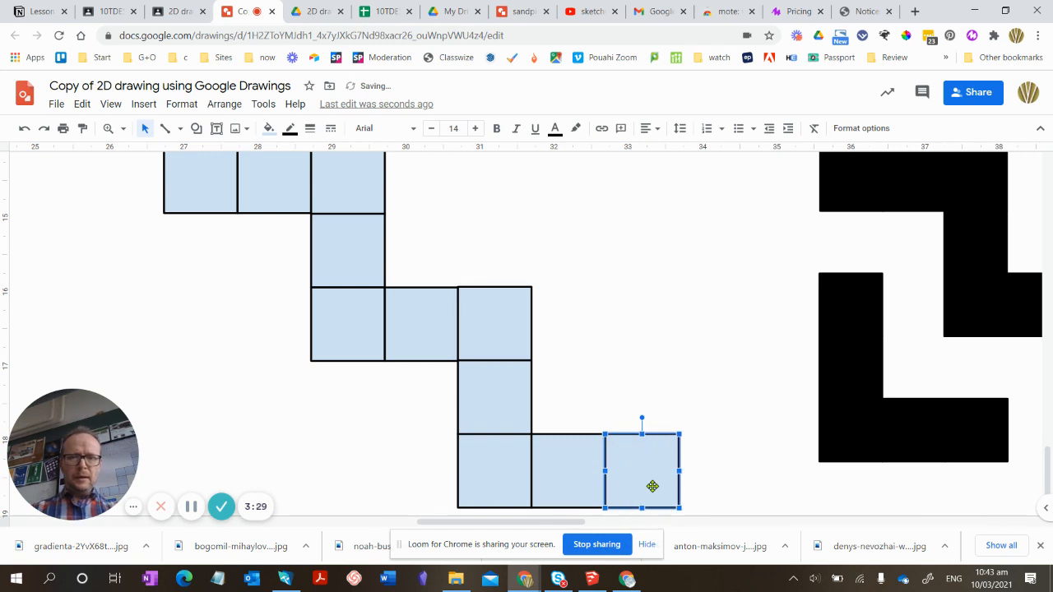
- Select the whole staircase of squares and scale it down proportionally to about 5 cm wide
left_click(124, 130)
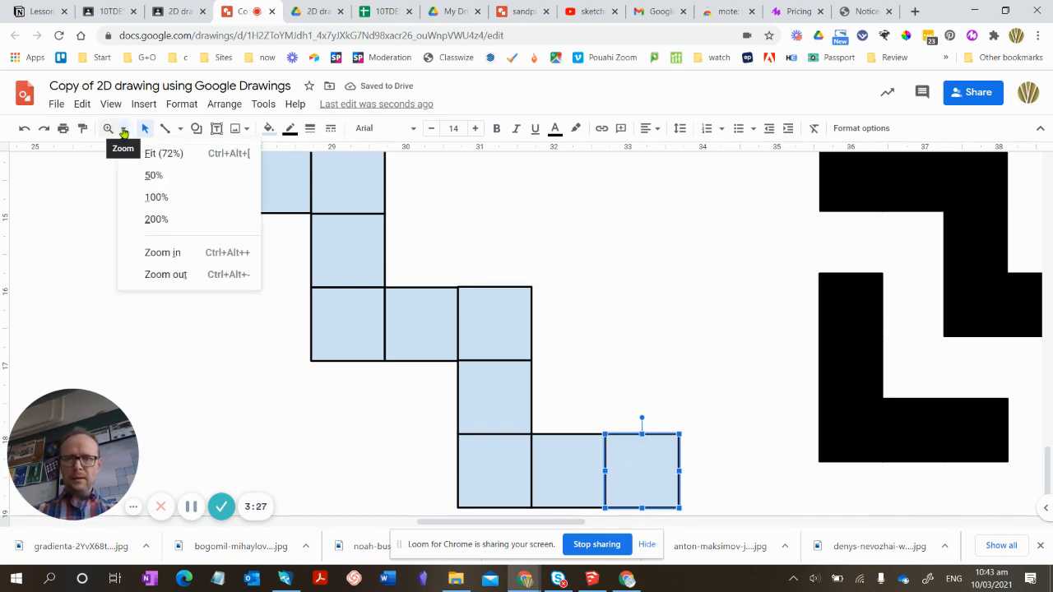
left_click(148, 275)
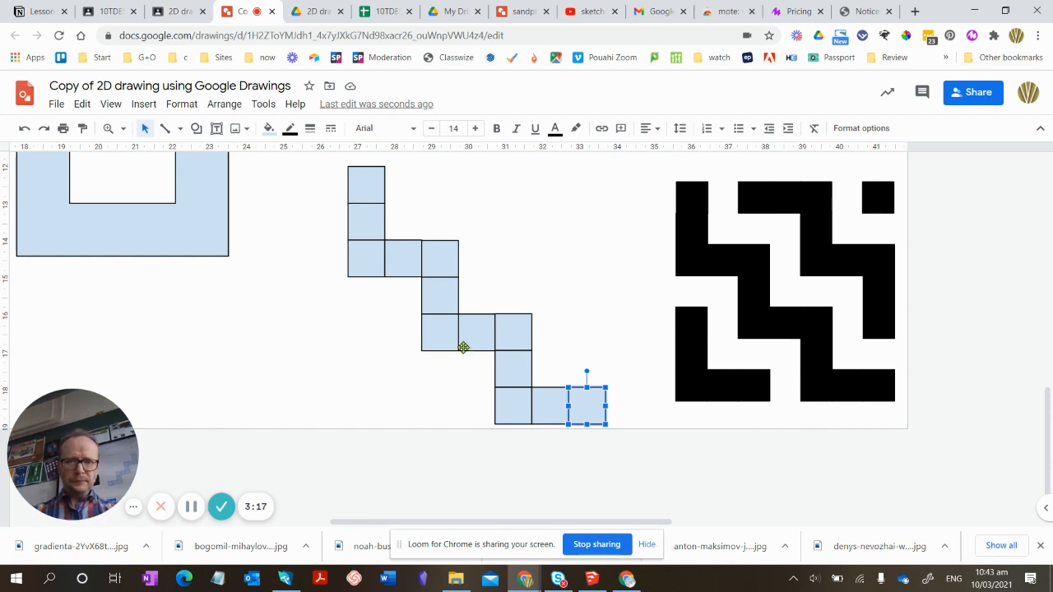
left_click(324, 163)
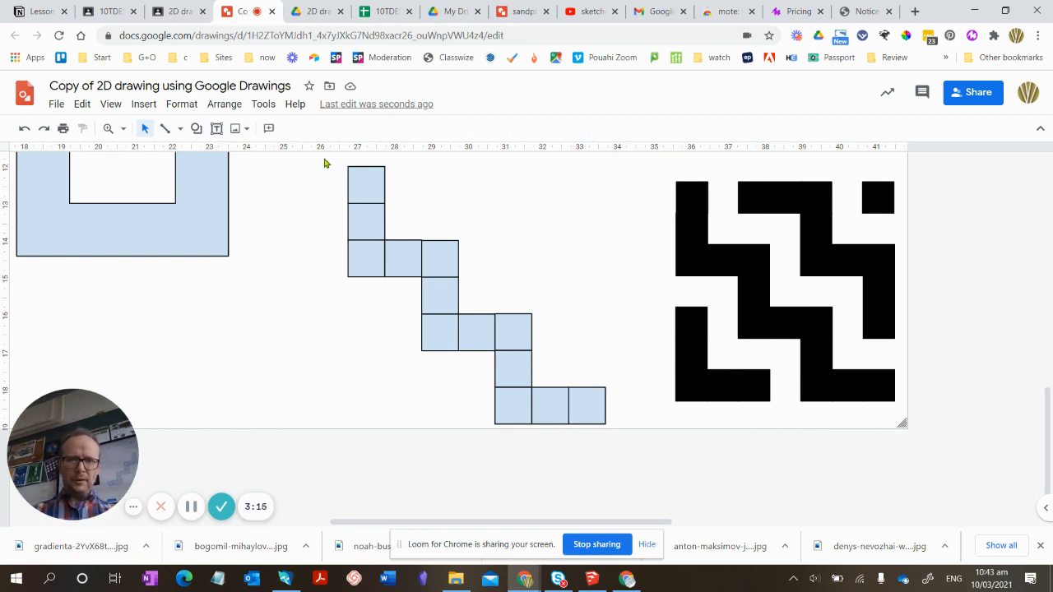
left_click_drag(324, 163, 526, 354)
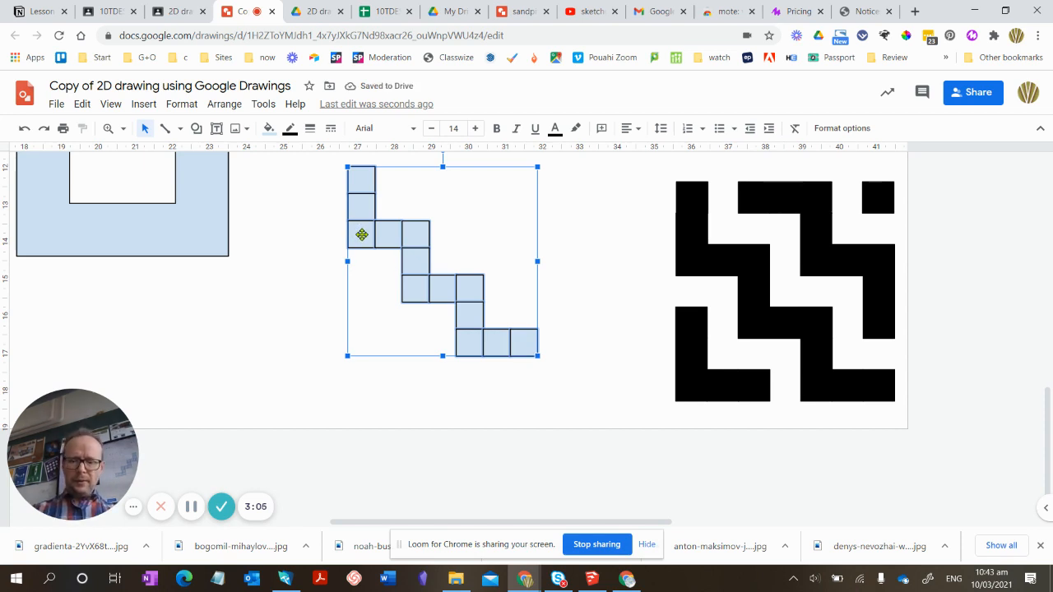
- Duplicate the staircase and align the copy two squares to the right of and two squares above the original
left_click_drag(362, 235, 413, 236)
scroll(414, 237, "up", 1)
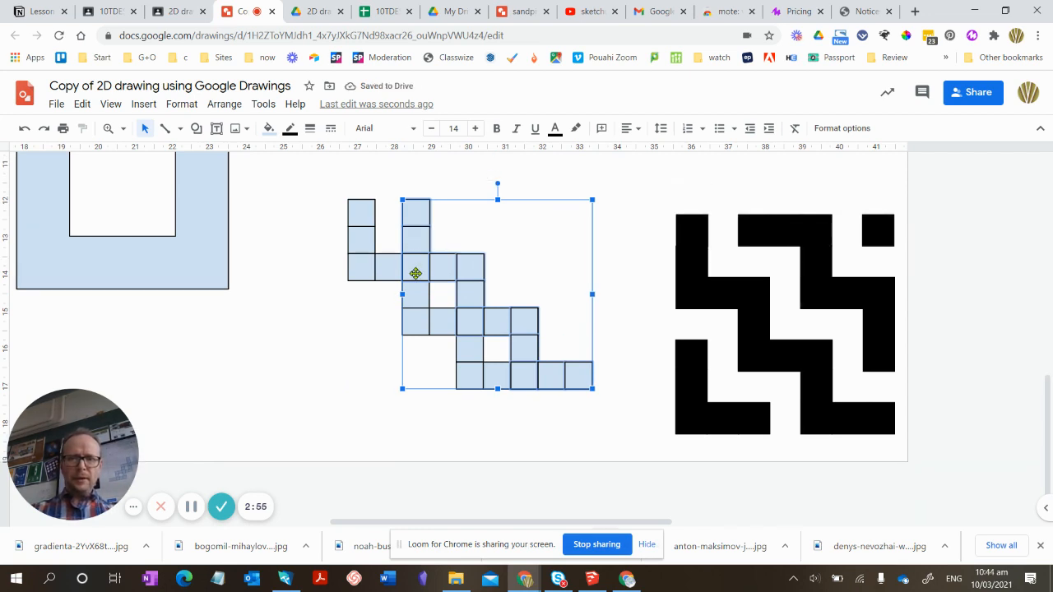
left_click(416, 273, "ctrl")
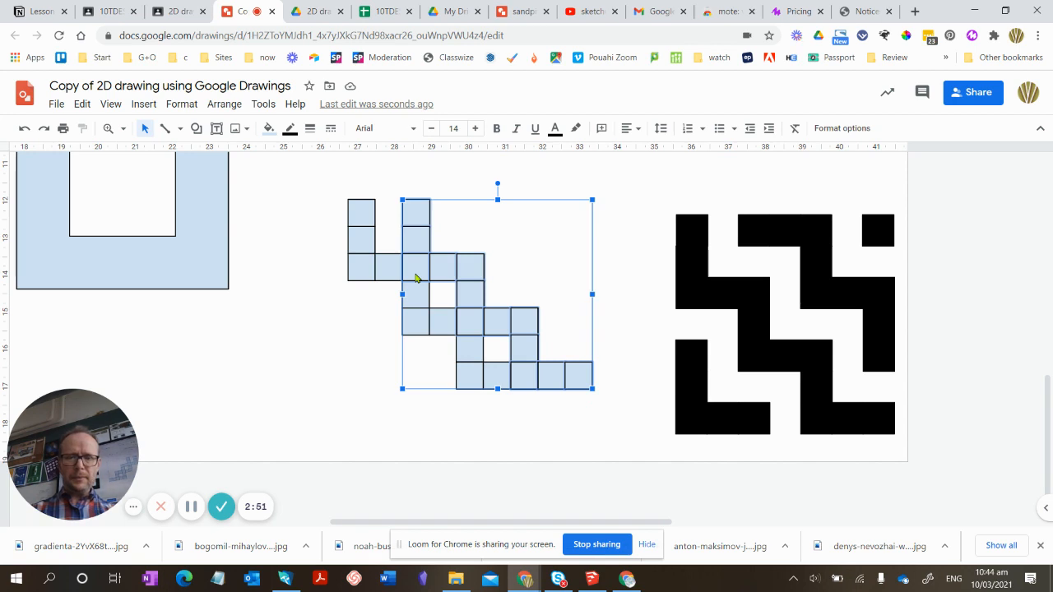
left_click_drag(416, 278, 417, 227)
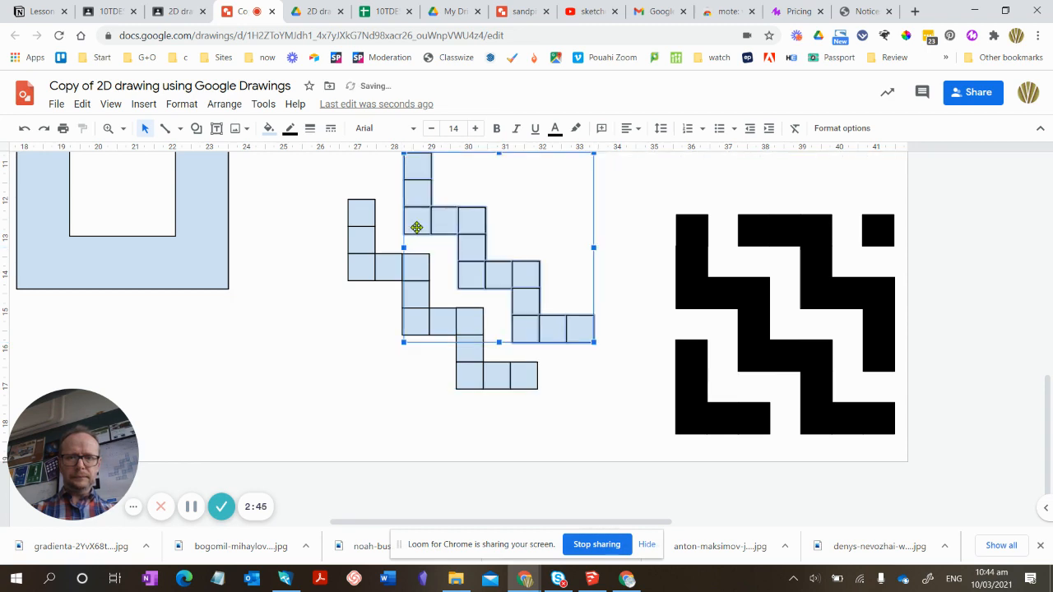
mouse_move(415, 223)
left_mouse_down()
mouse_move(418, 208)
mouse_move(418, 219)
left_mouse_up()
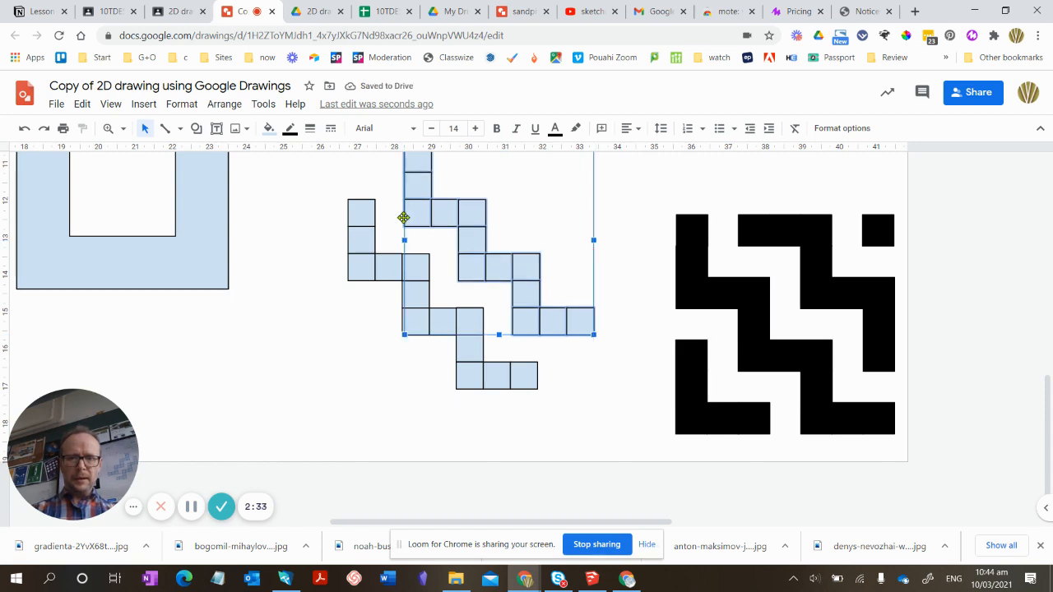
left_click_drag(413, 209, 413, 209)
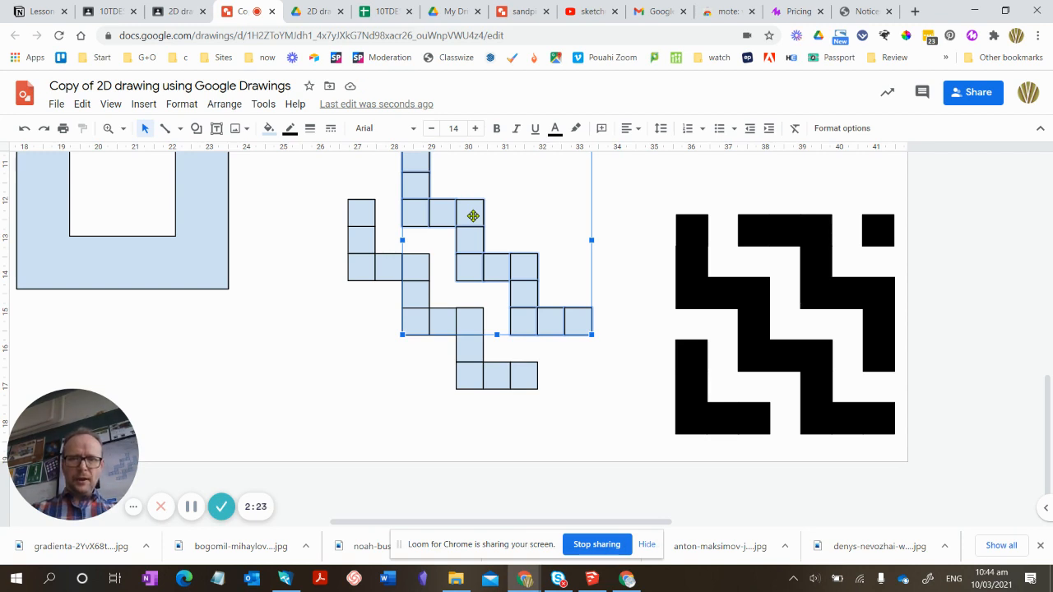
- Place another staircase copy two squares to the left of and two squares below the middle staircase
left_click_drag(473, 216, 342, 320)
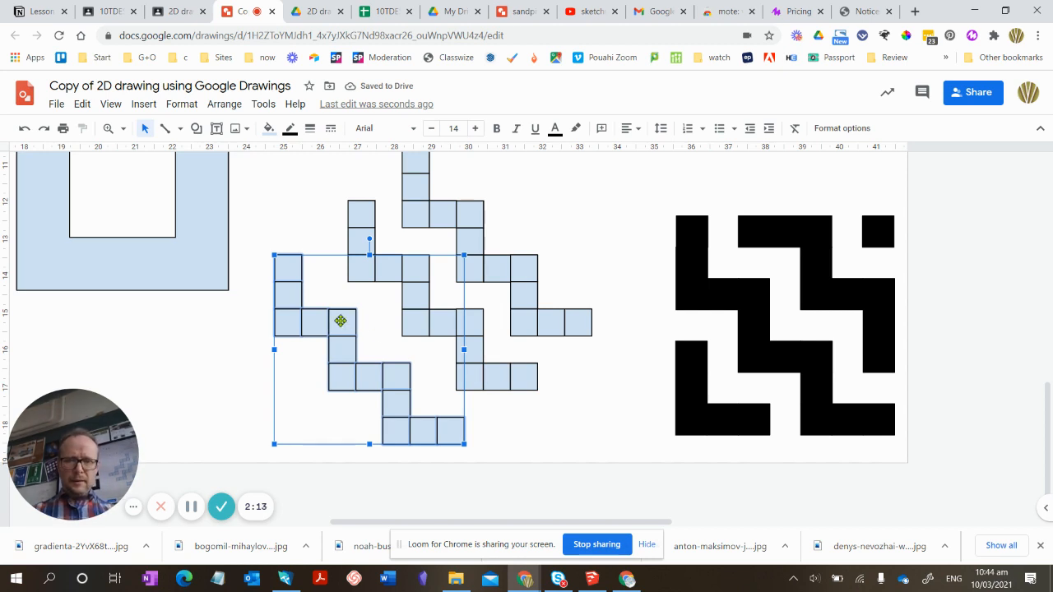
key("Right")
key("Right")
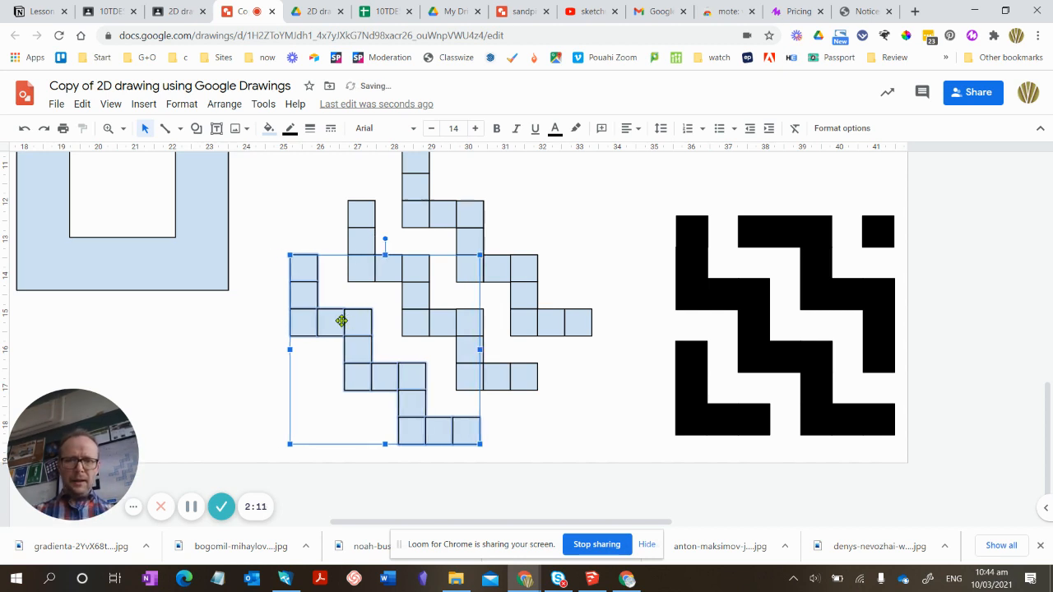
left_click_drag(342, 320, 360, 321)
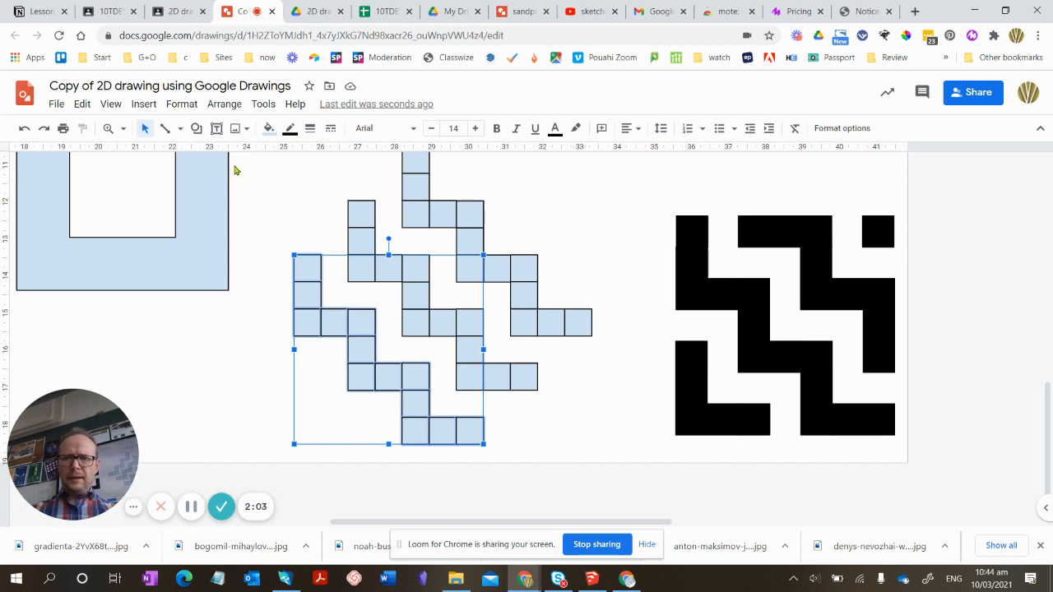
- Draw a square about 5 cm wide spanning the middle staircase from corner to corner, and send it to the back
left_click(196, 128)
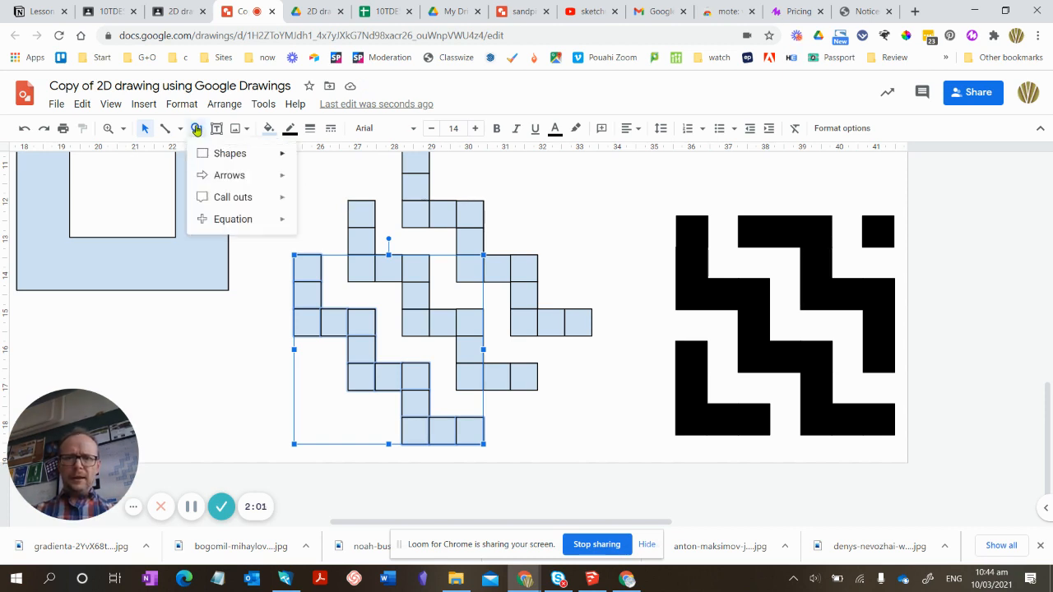
mouse_move(231, 154)
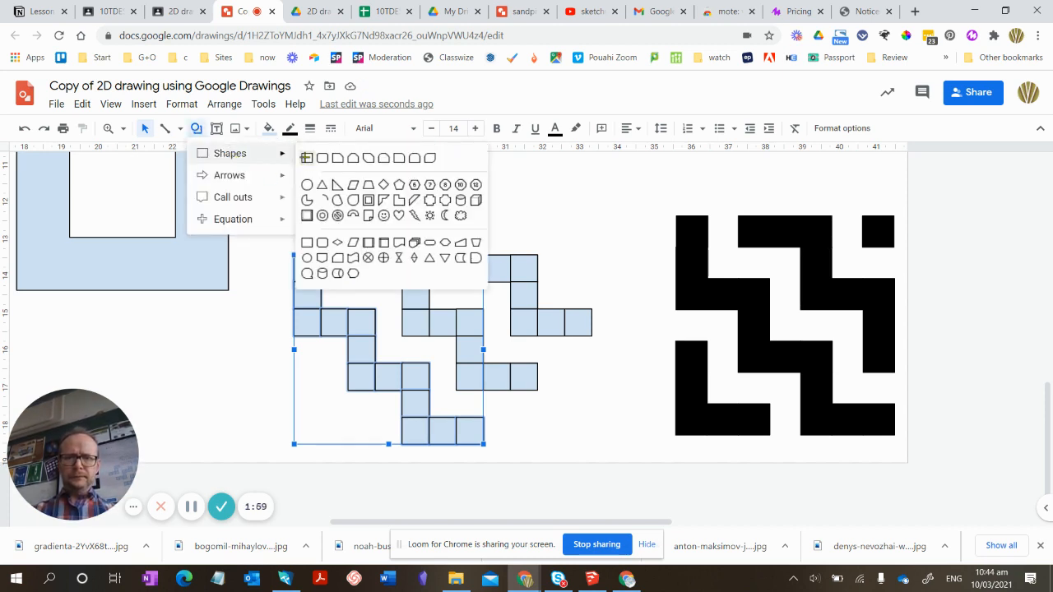
left_click(306, 159)
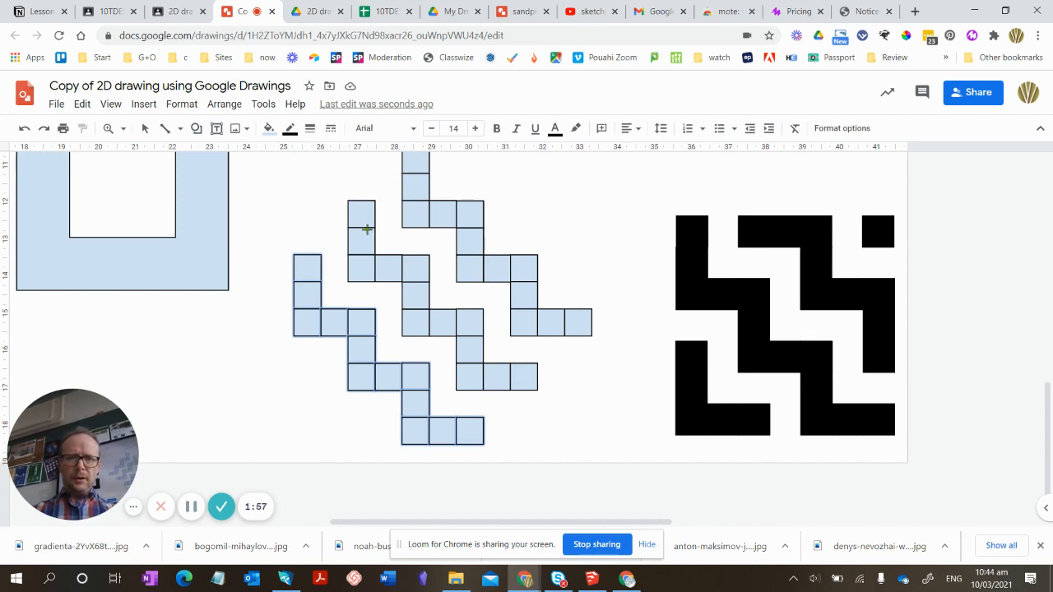
left_click_drag(348, 200, 537, 390)
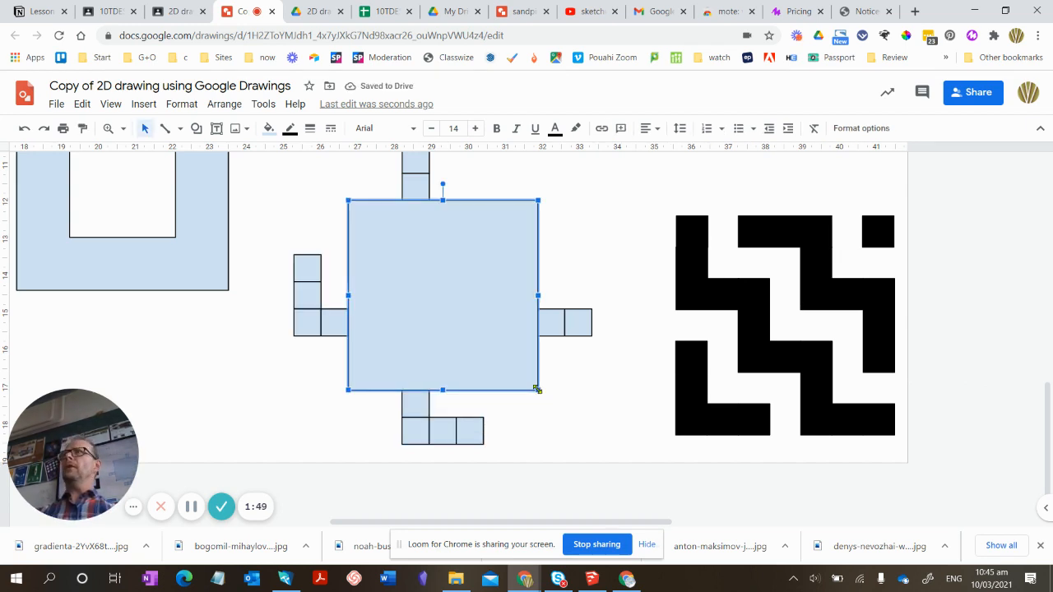
right_click(457, 289)
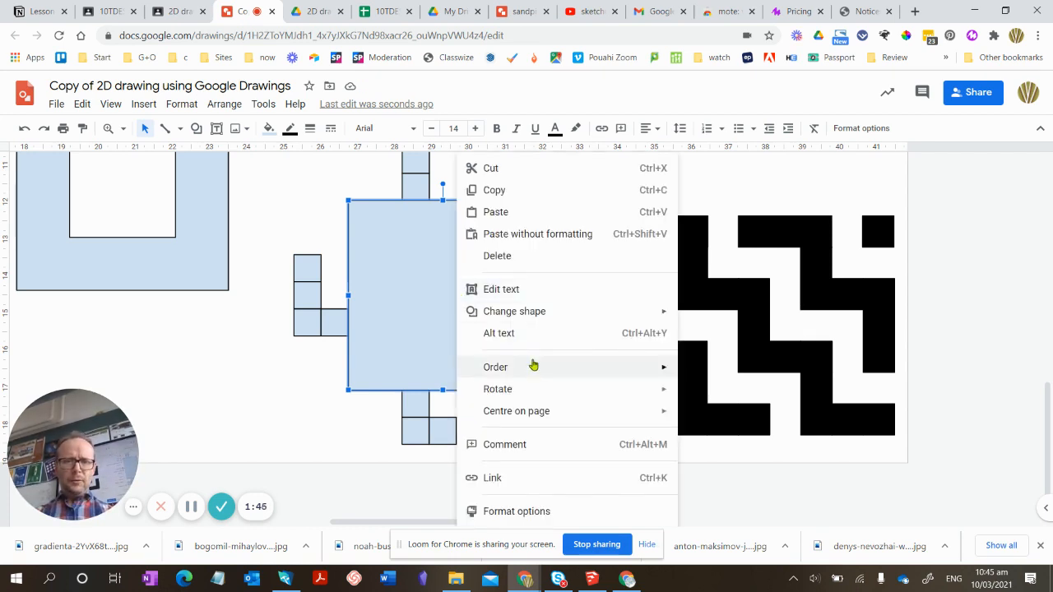
mouse_move(533, 367)
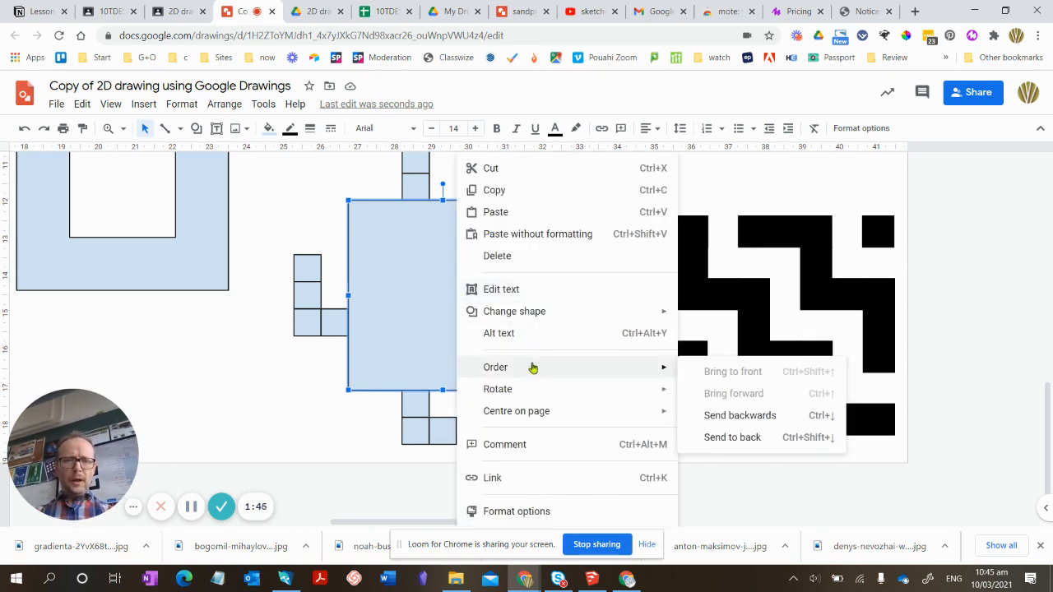
left_click(731, 438)
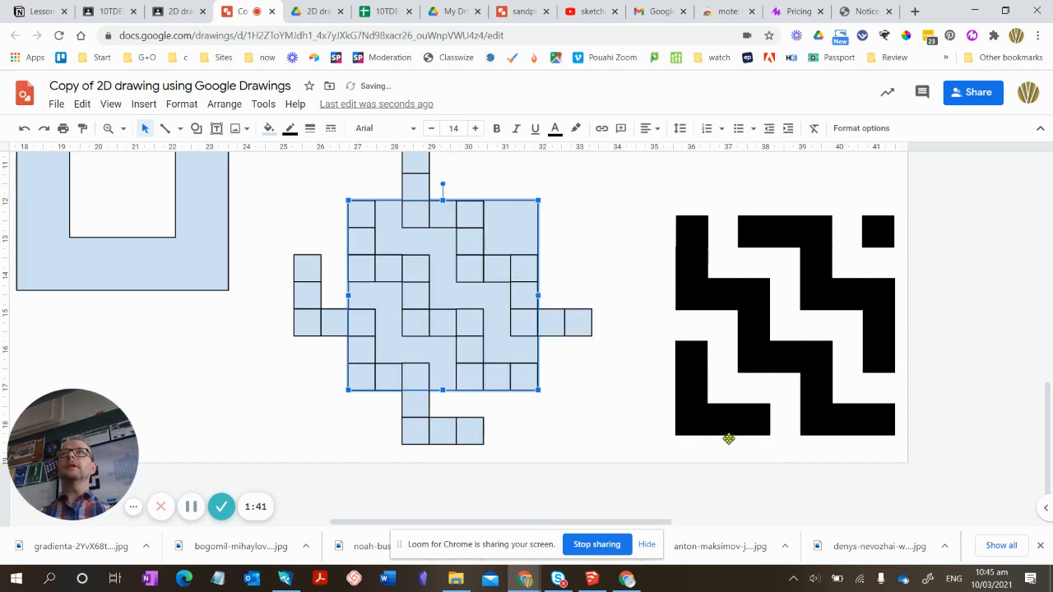
- Delete all small squares that protrude beyond the four sides of the large background square
left_click(260, 209)
left_click_drag(272, 232, 333, 357)
key("Delete")
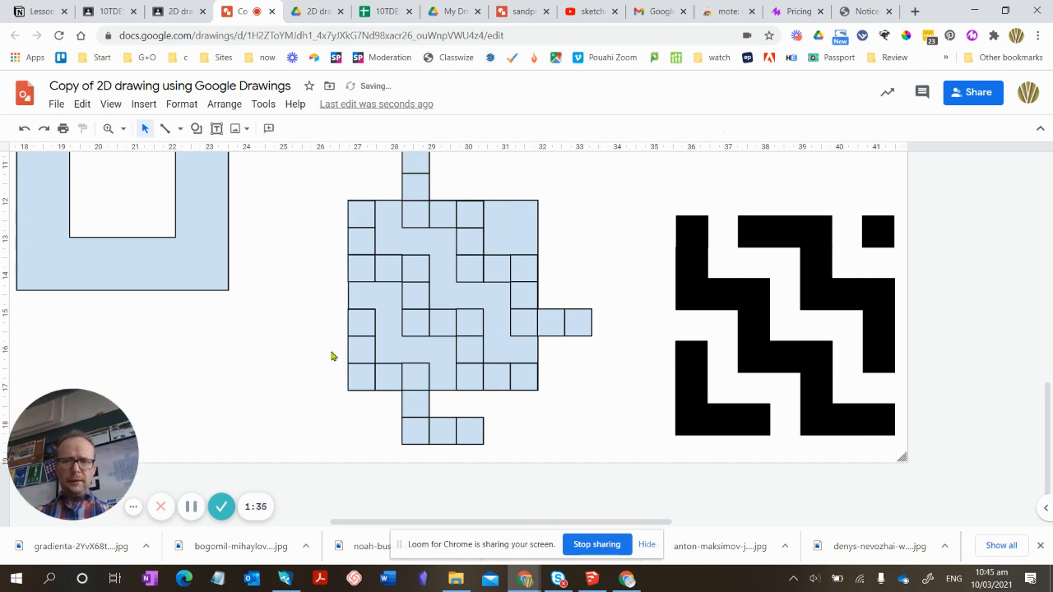
left_click_drag(384, 412, 497, 458)
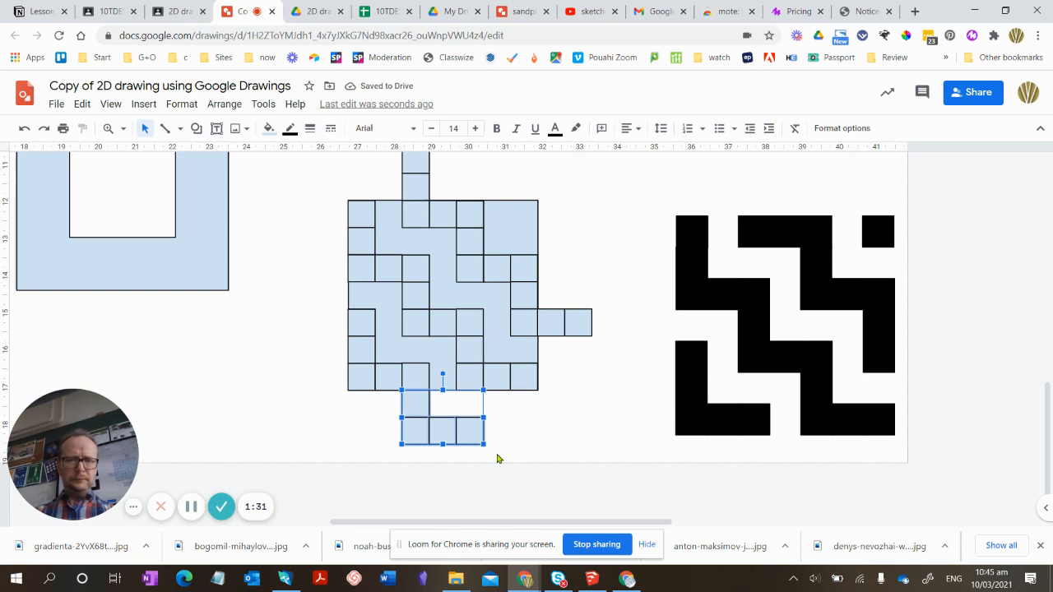
key("Delete")
left_click_drag(548, 285, 606, 355)
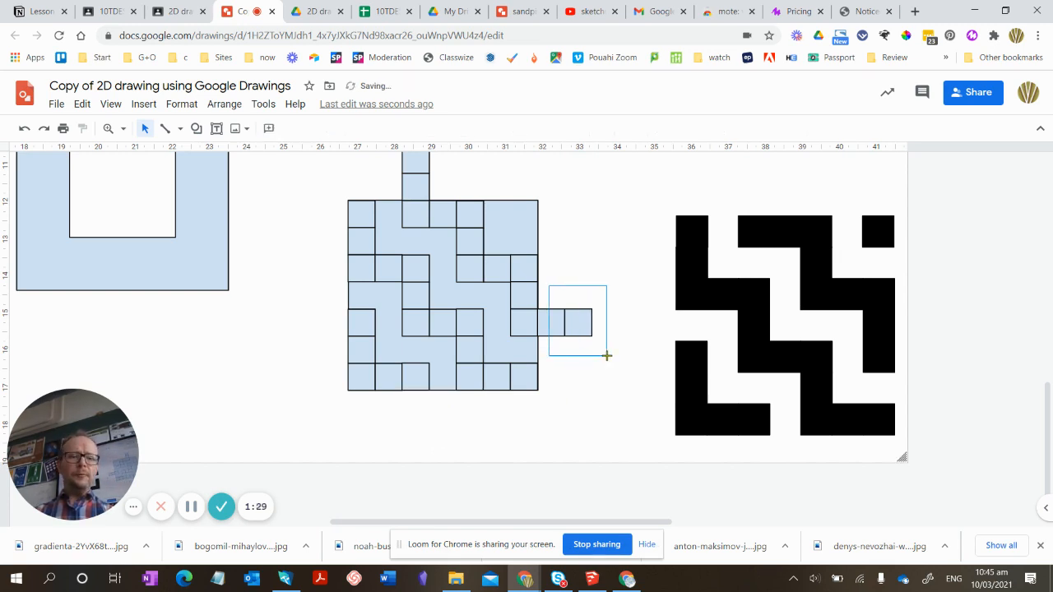
key("Delete")
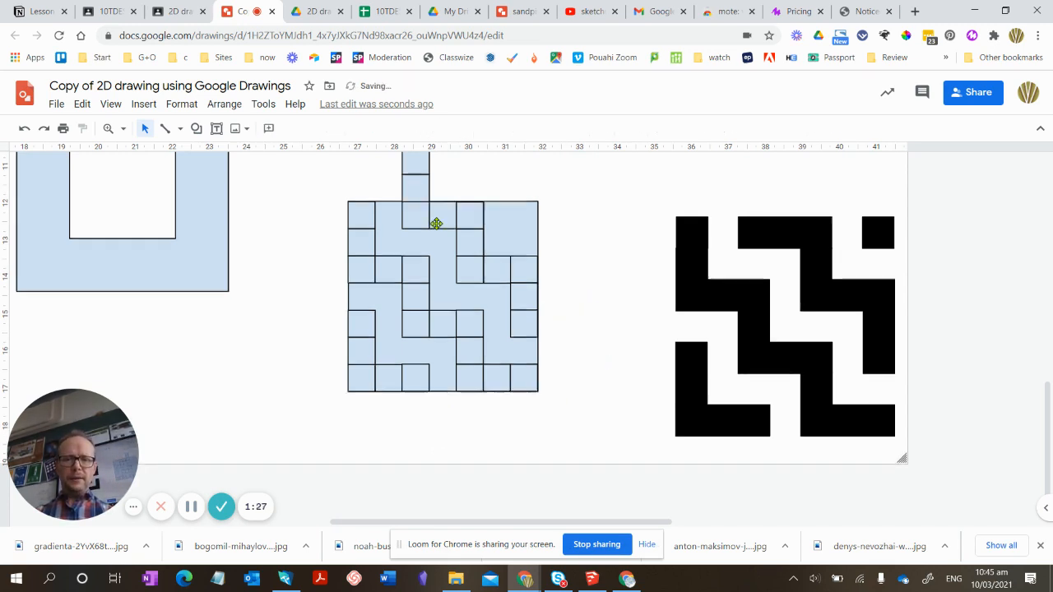
scroll(436, 224, "up", 1)
left_click_drag(437, 199, 442, 227)
key("Delete")
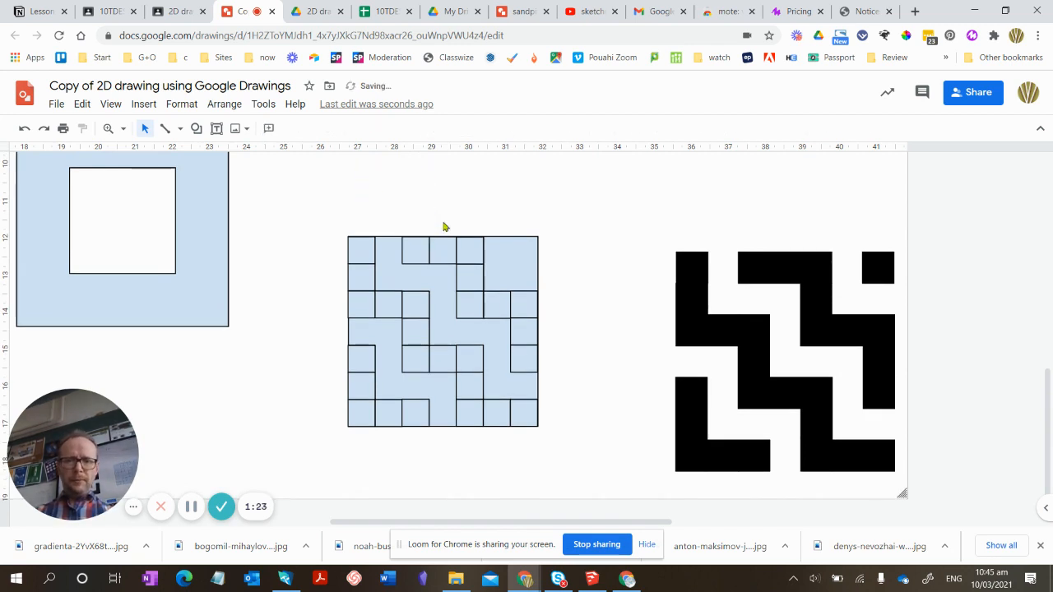
left_click(502, 269)
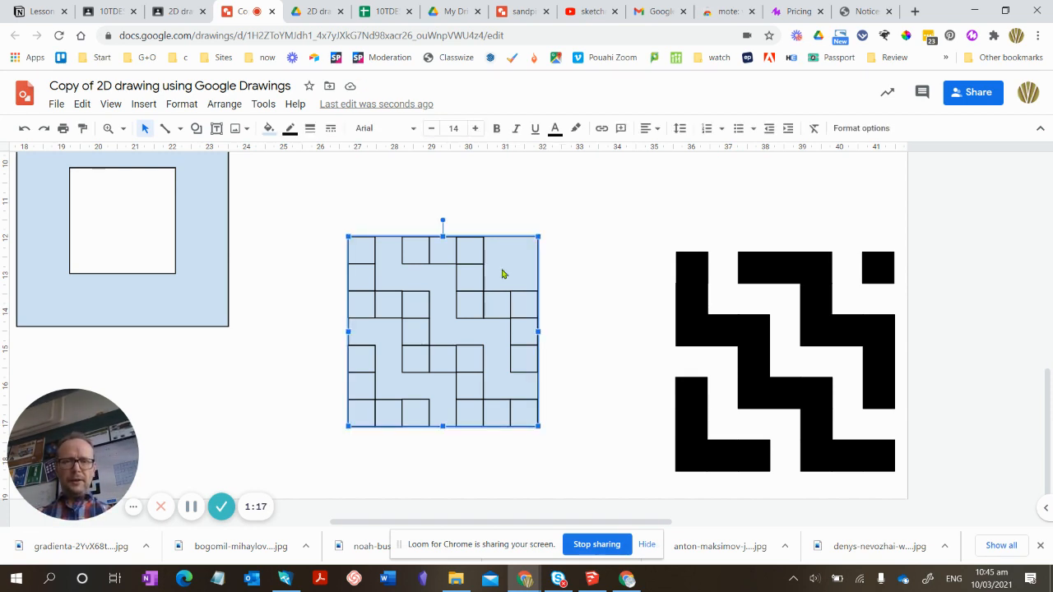
key("Delete")
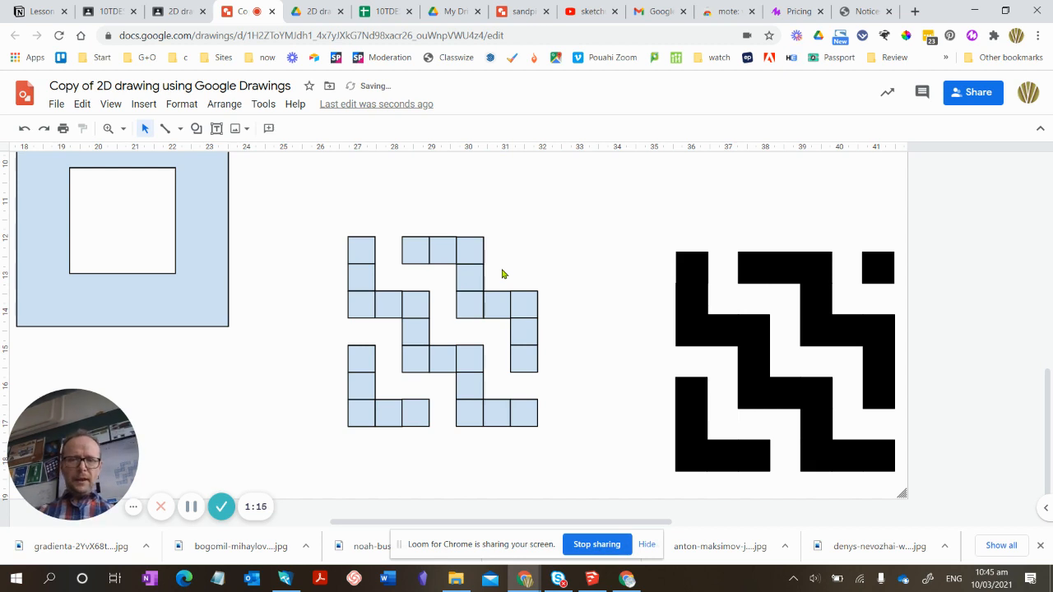
key("ctrl+z")
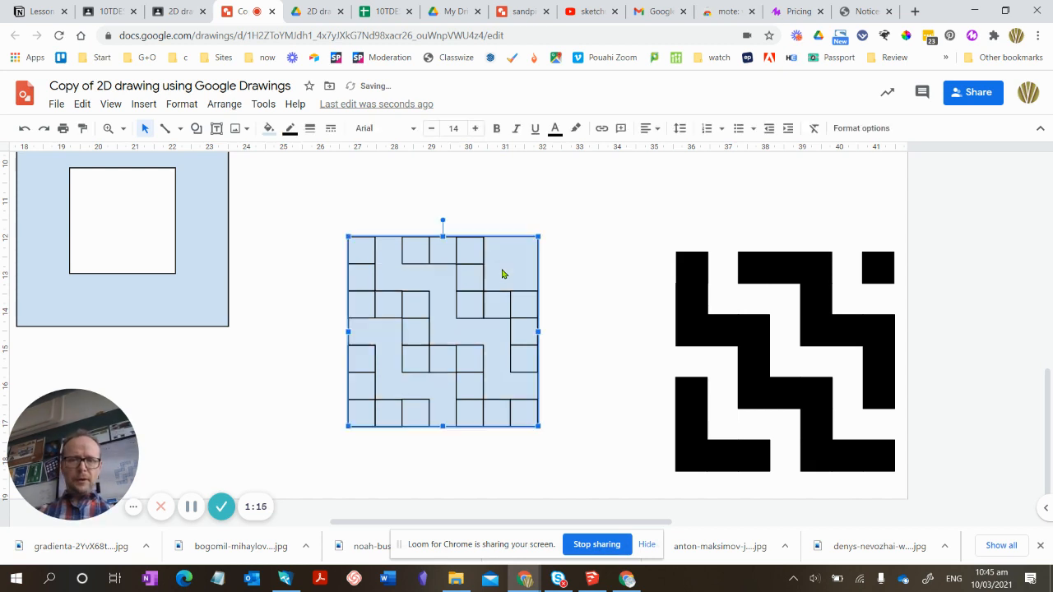
- Copy a small staircase square into the upper-right corner of the large background square, and delete the background square
left_click(467, 312)
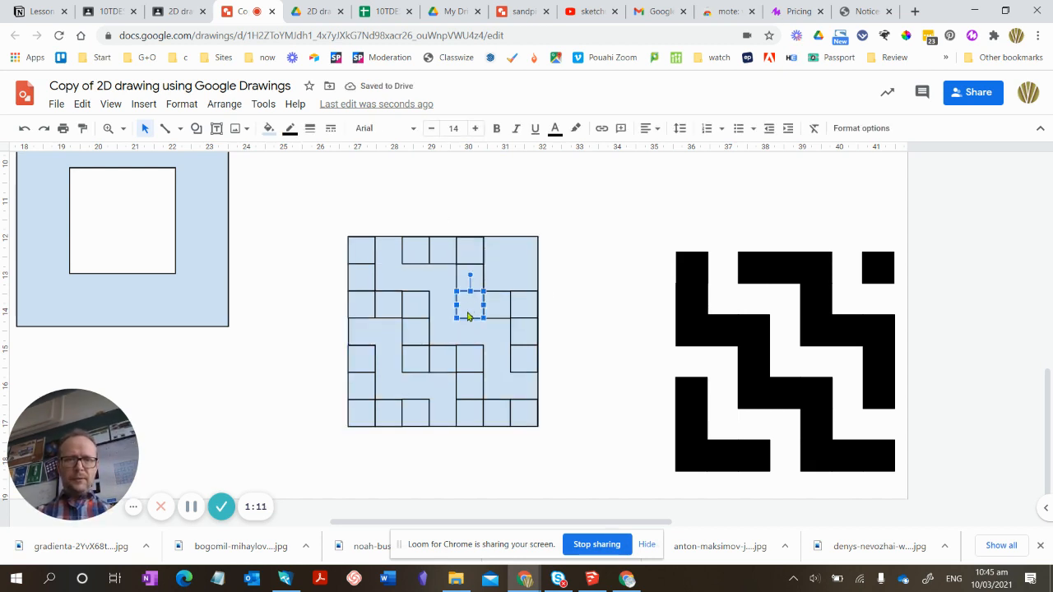
left_click_drag(469, 310, 527, 246)
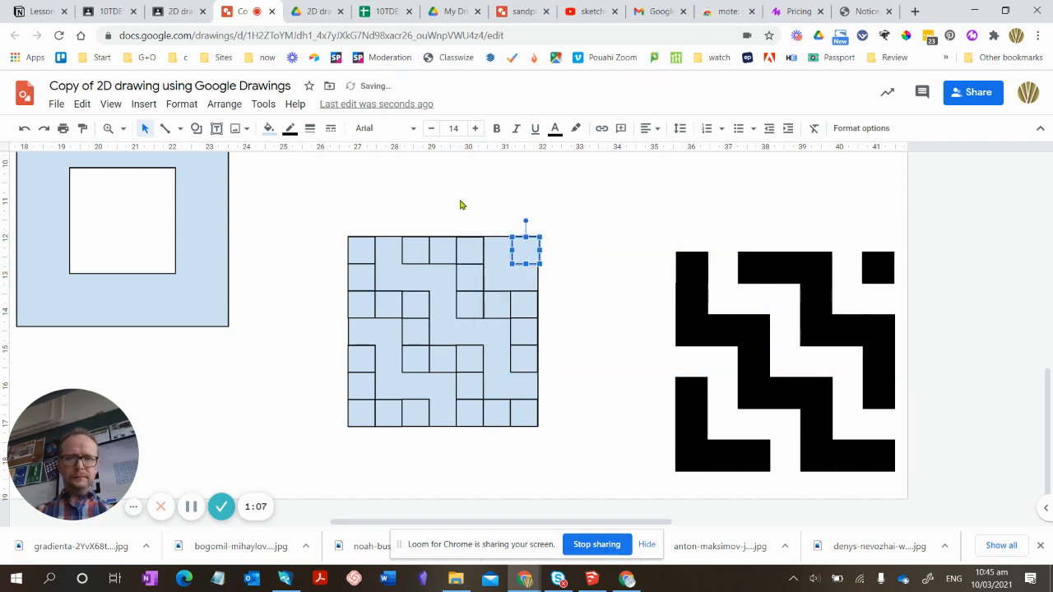
left_click(461, 205)
left_click(503, 270)
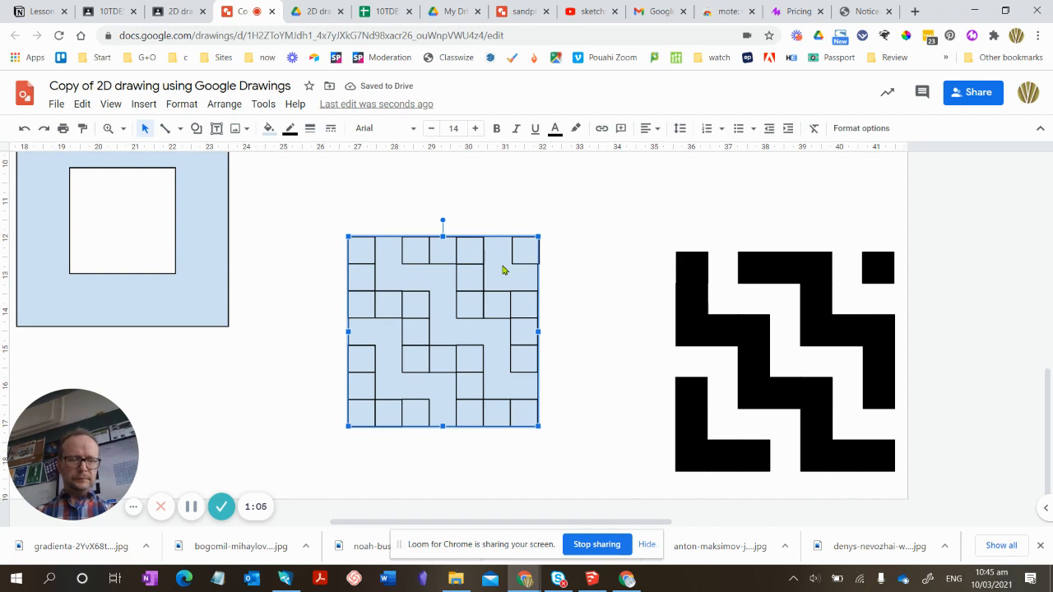
key("Delete")
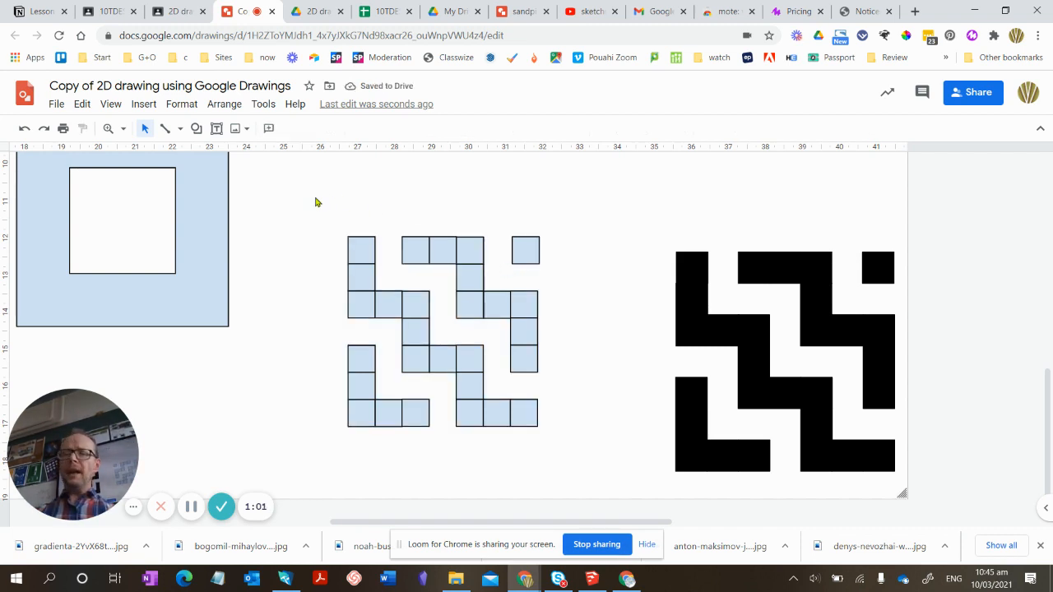
- Fill all the small squares of the staircase pattern with solid black
left_click_drag(316, 202, 561, 455)
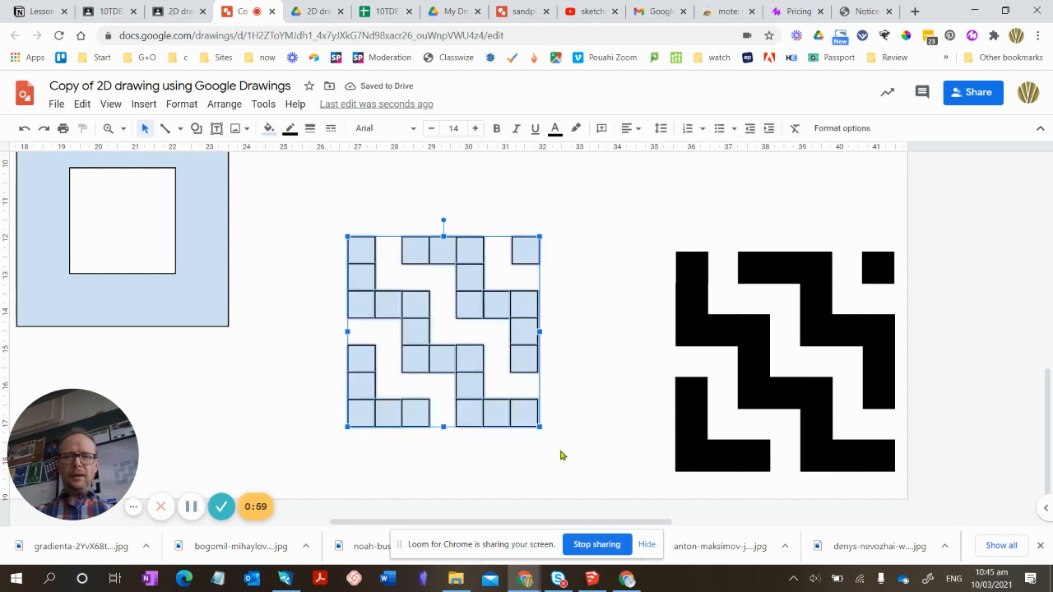
left_click(268, 130)
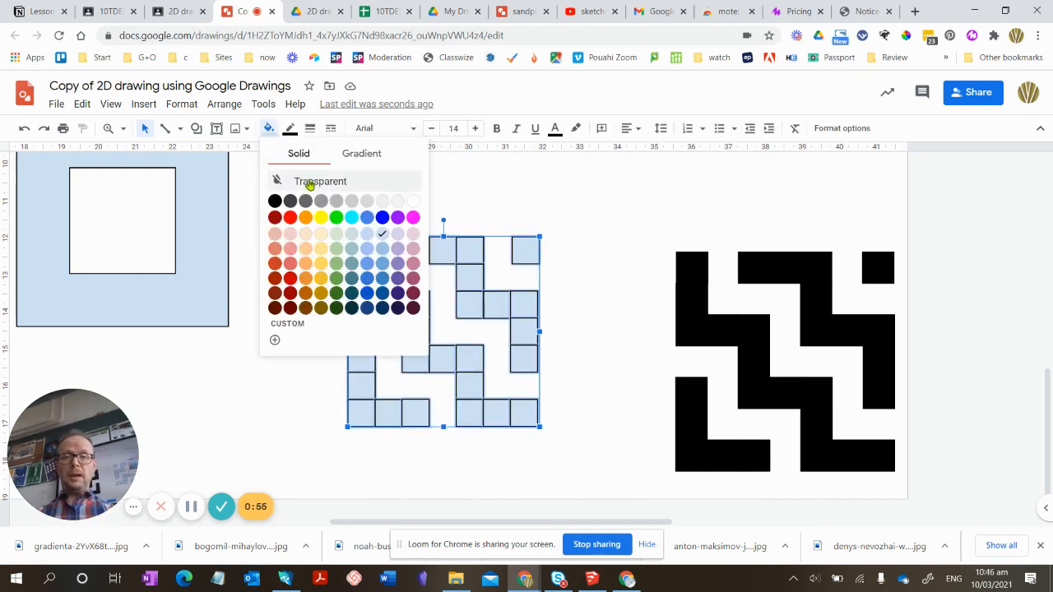
left_click(275, 201)
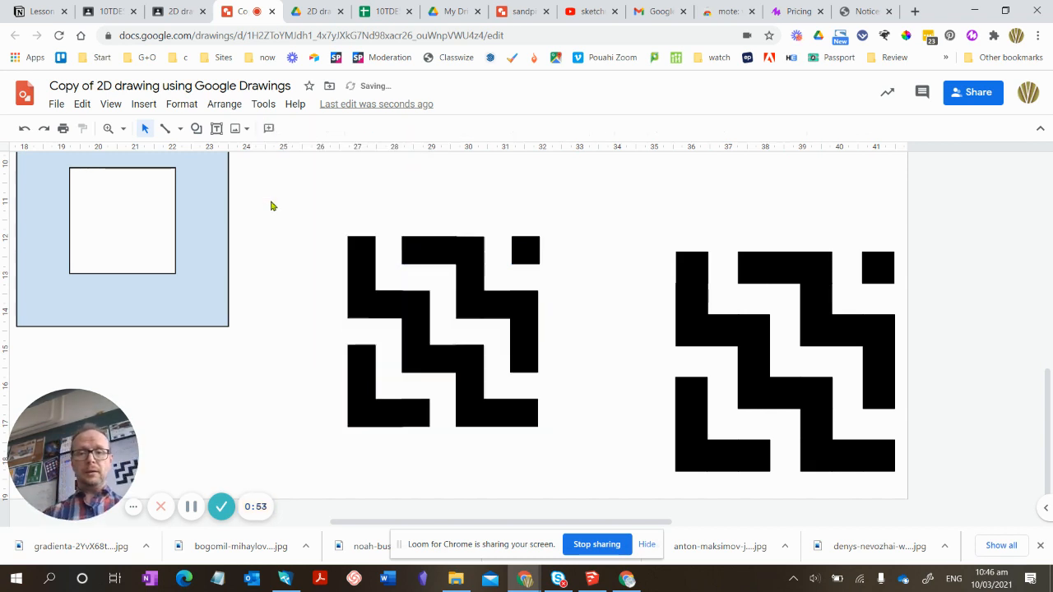